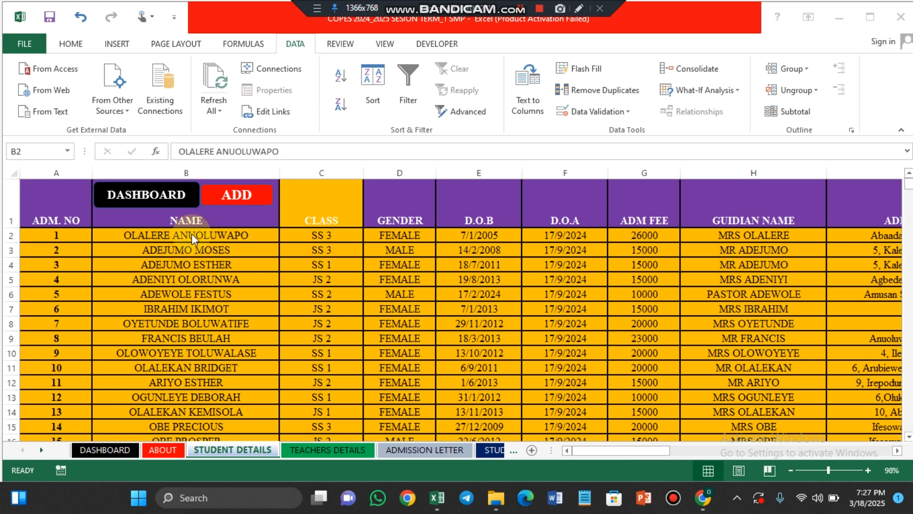
# - Examine the student records on the STUDENT DETAILS sheet, moving through the entries in the NAME column
pyautogui.click(179, 234)
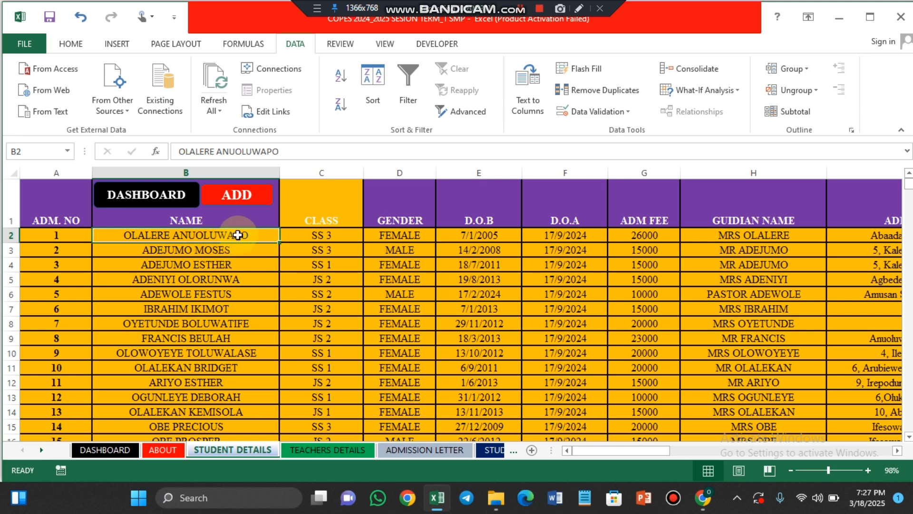
pyautogui.hscroll(3, 238, 235)
pyautogui.hscroll(-3, 238, 235)
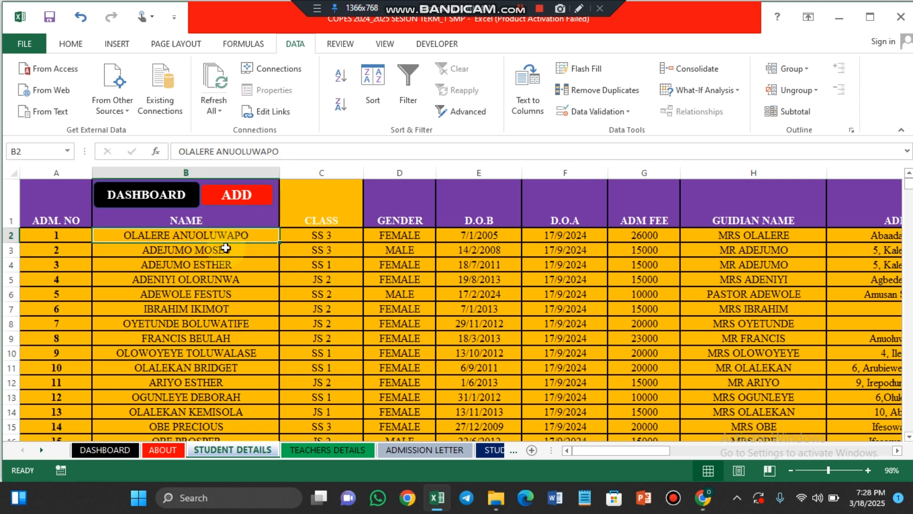
pyautogui.press('Down')
pyautogui.press('Down')
pyautogui.press('Down')
pyautogui.press('Down')
pyautogui.press('Down')
pyautogui.press('Down')
pyautogui.press('Down')
pyautogui.press('Down')
pyautogui.press('Down')
pyautogui.press('Down')
pyautogui.press('Down')
pyautogui.press('Down')
pyautogui.press('Down')
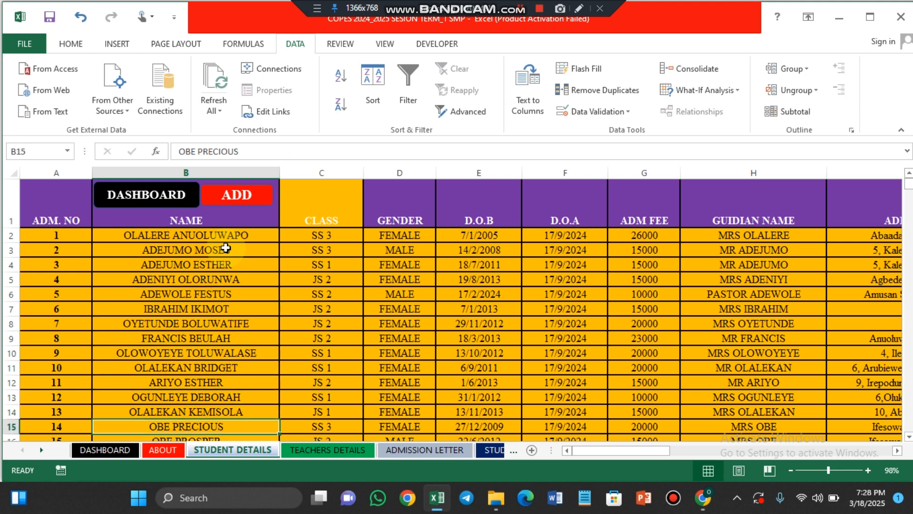
pyautogui.press('Down')
pyautogui.press('Down')
pyautogui.press('Down')
pyautogui.press('Up')
pyautogui.press('Up')
pyautogui.press('Up')
pyautogui.press('Up')
pyautogui.press('Up')
pyautogui.press('Up')
pyautogui.press('Up')
pyautogui.press('Up')
pyautogui.press('Up')
pyautogui.press('Up')
pyautogui.press('Up')
pyautogui.press('Up')
pyautogui.press('Up')
pyautogui.press('Up')
pyautogui.press('Up')
pyautogui.press('Up')
pyautogui.press('Up')
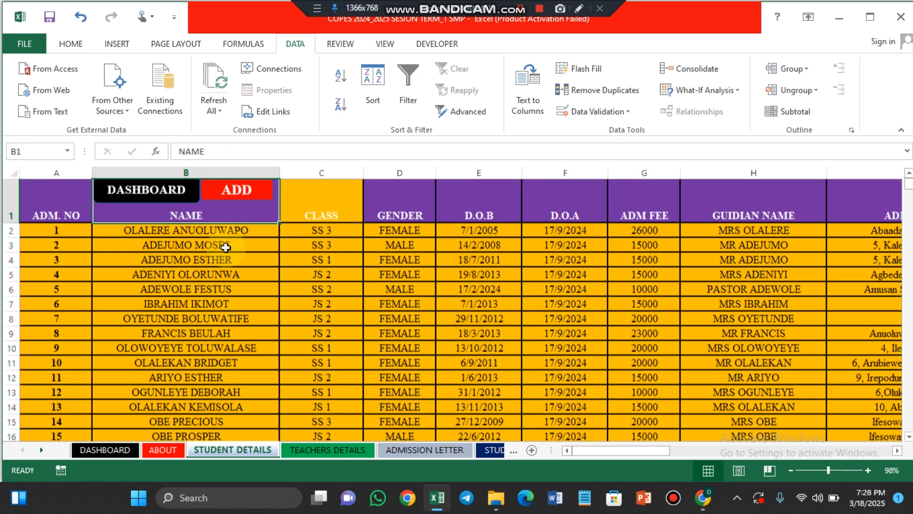
# - Start a custom sort from the student names in B2:B7, expanding the selection to the adjacent data
pyautogui.click(165, 236)
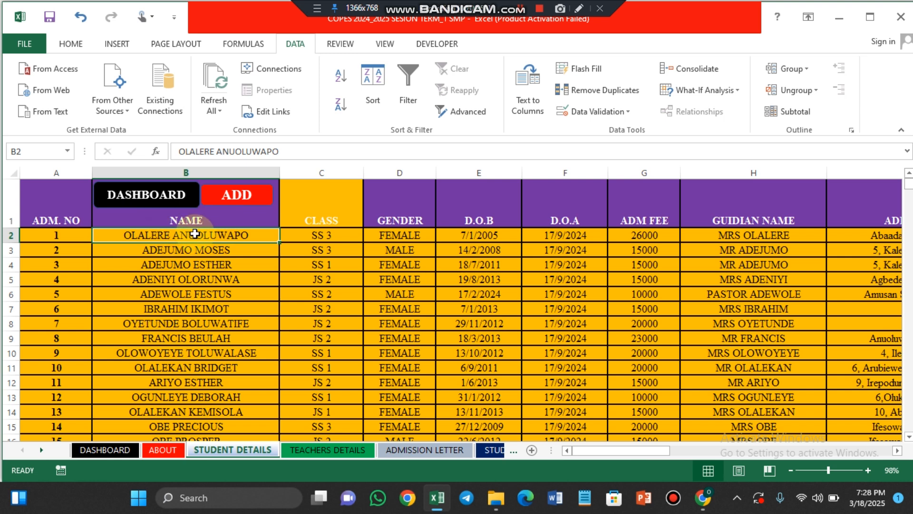
pyautogui.moveTo(196, 234); pyautogui.dragTo(198, 310)
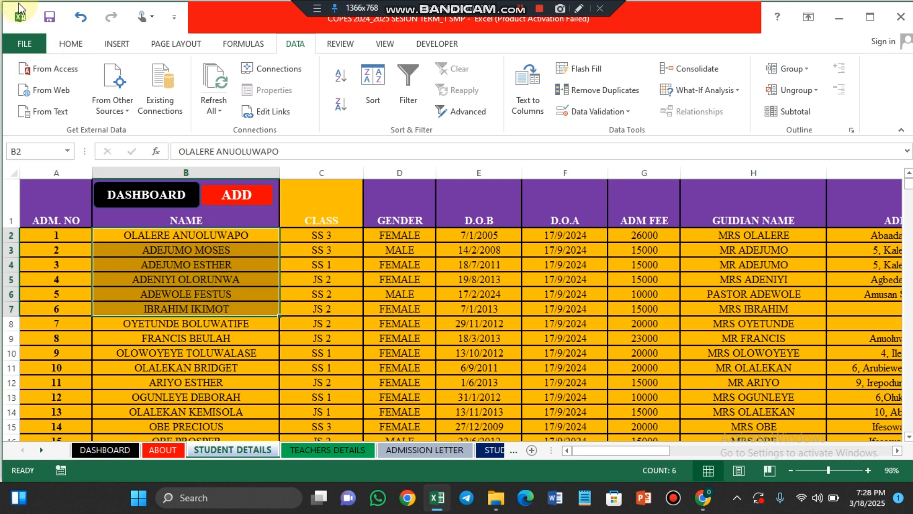
pyautogui.click(67, 48)
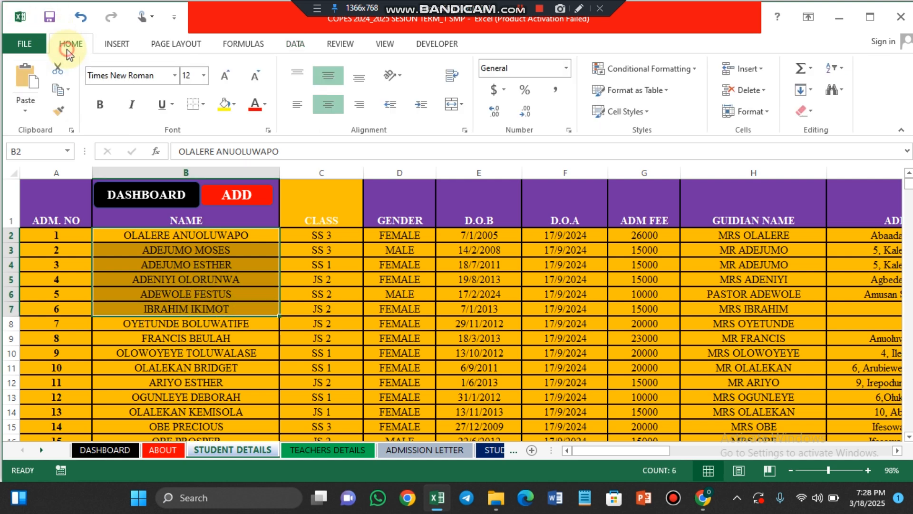
pyautogui.click(299, 48)
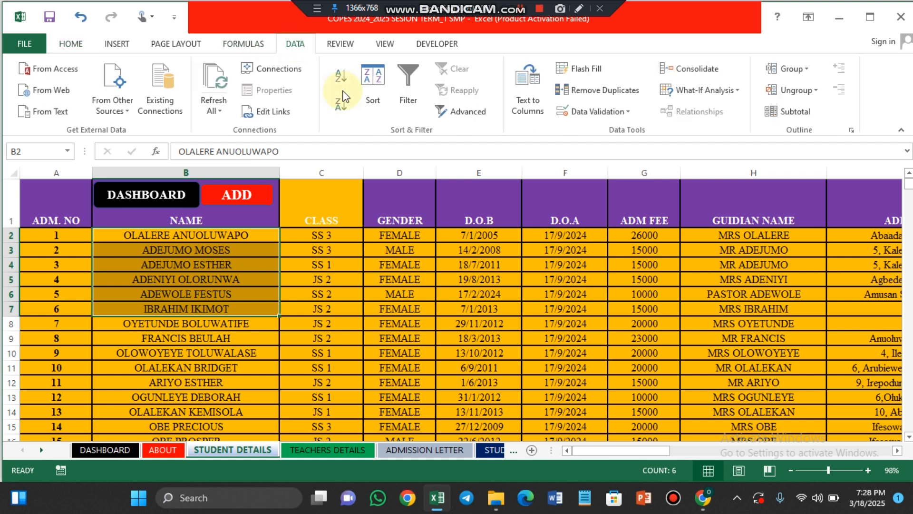
pyautogui.click(372, 85)
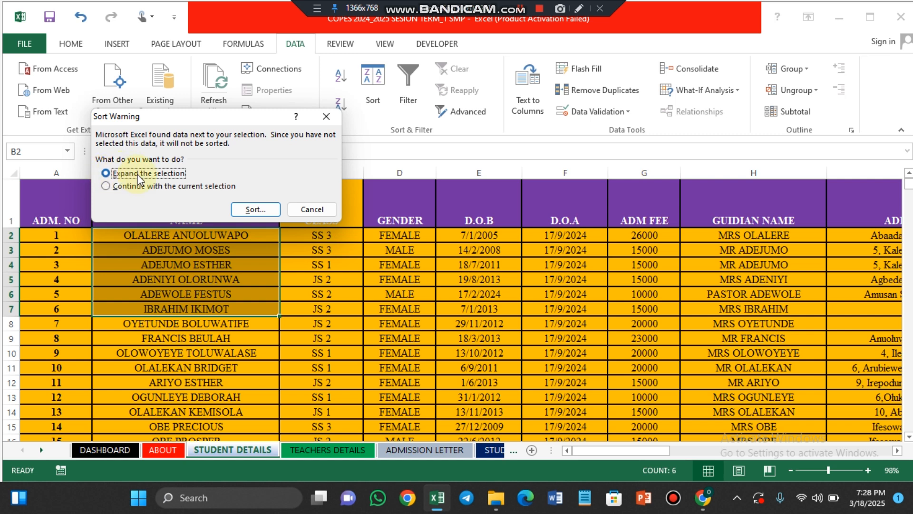
pyautogui.click(251, 209)
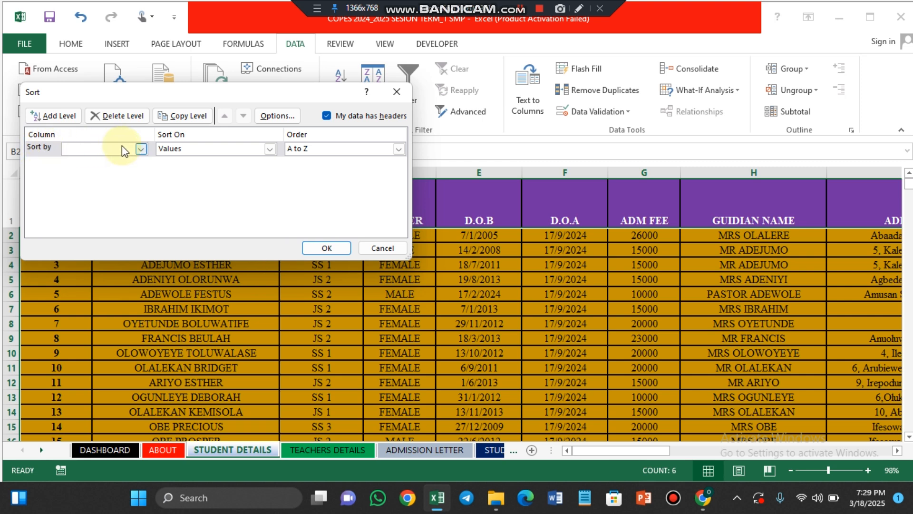
# - Sort the student records by the NAME column on Values in A to Z order
pyautogui.click(141, 149)
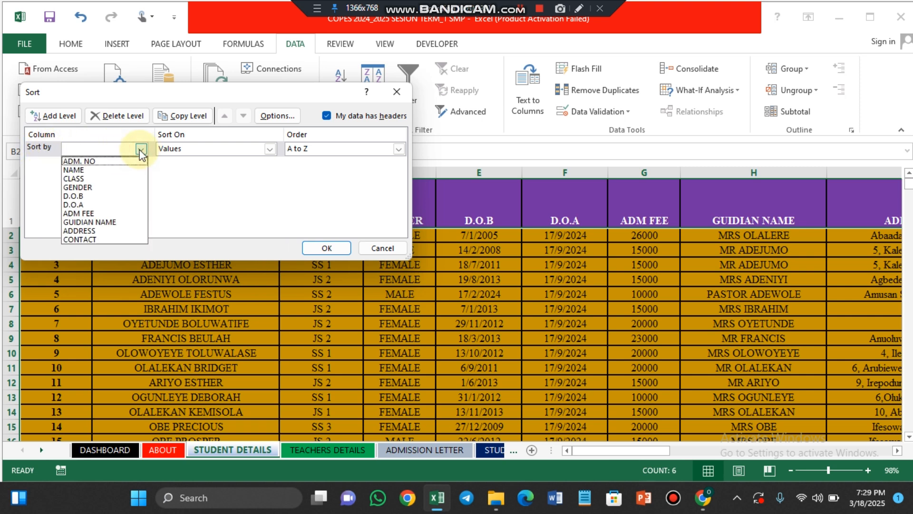
pyautogui.click(99, 171)
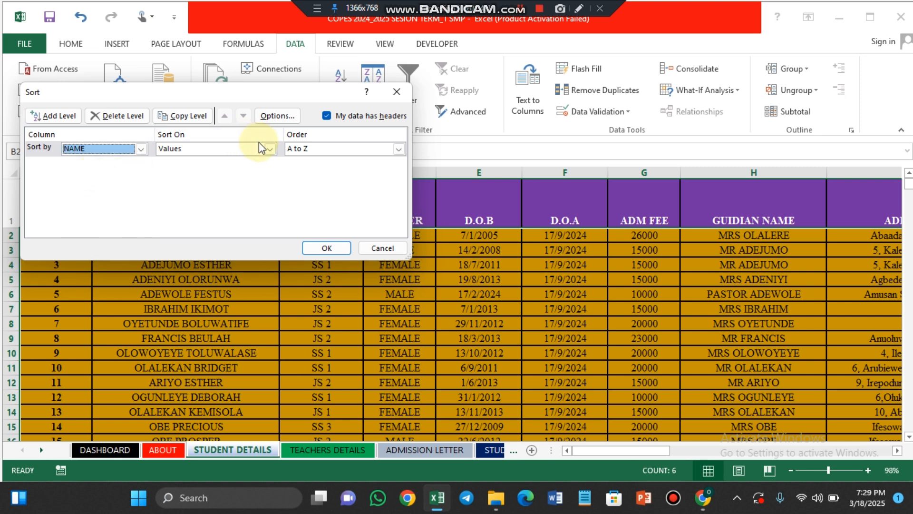
pyautogui.click(269, 148)
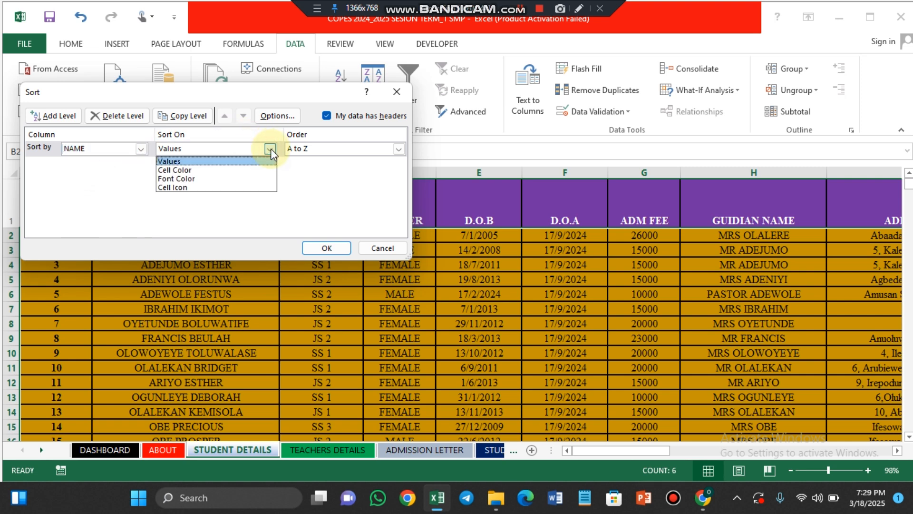
pyautogui.click(267, 153)
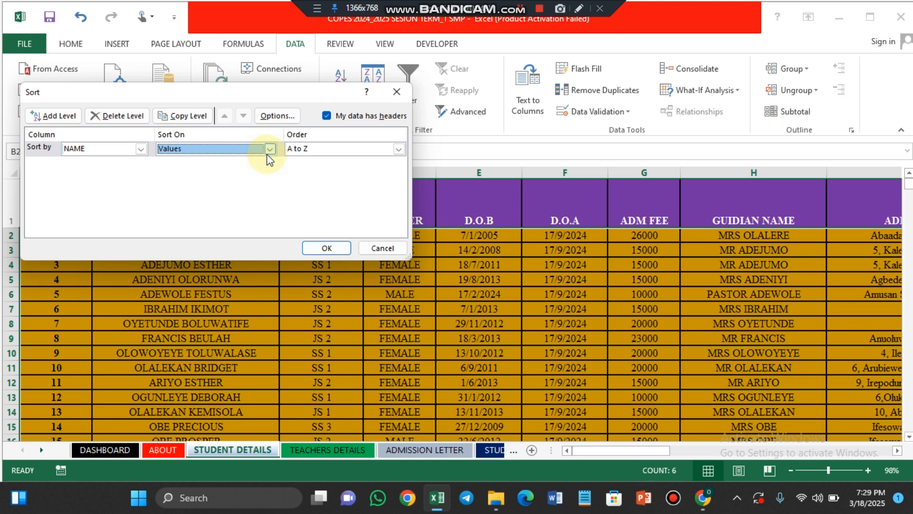
pyautogui.click(270, 148)
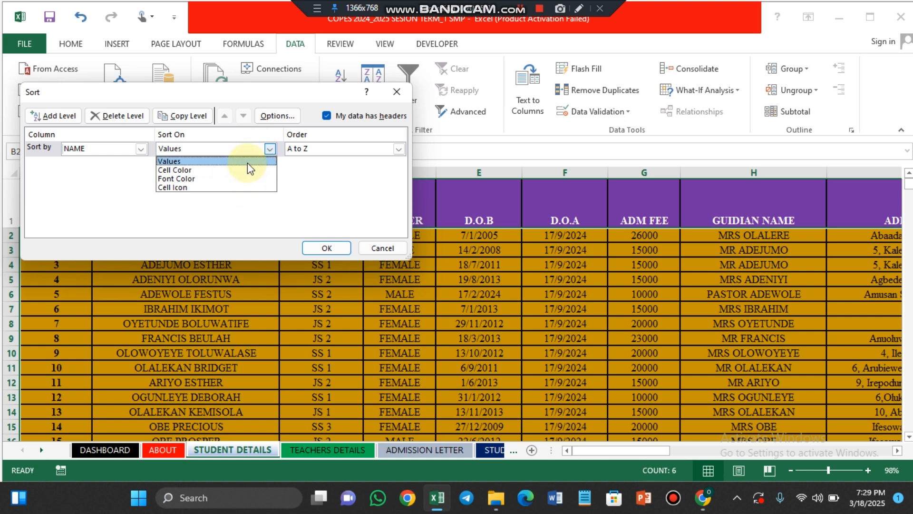
pyautogui.click(249, 160)
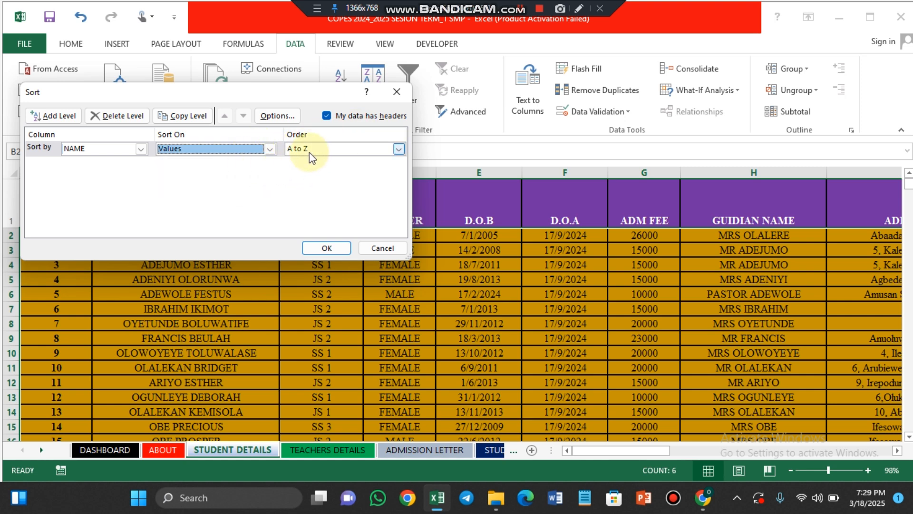
pyautogui.click(315, 246)
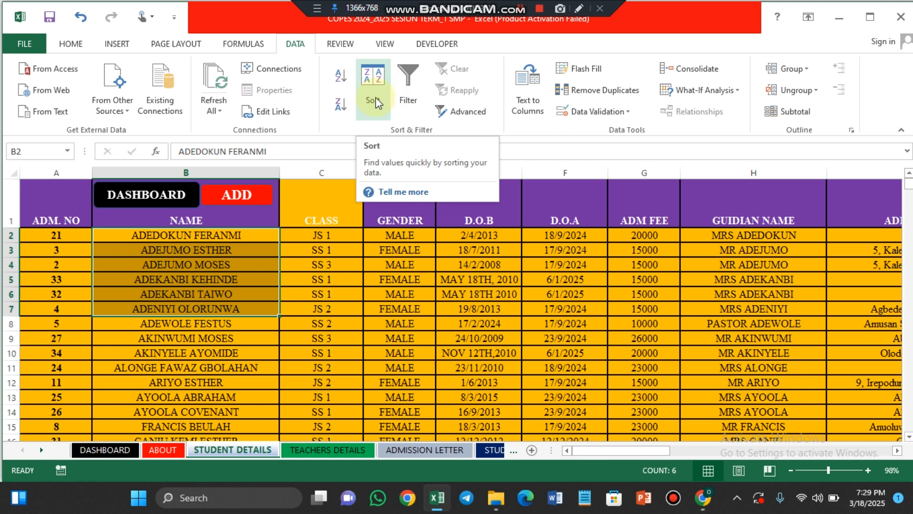
# - Add filters to the header cells from CLASS to ADM FEE (C1:G1)
pyautogui.click(211, 297)
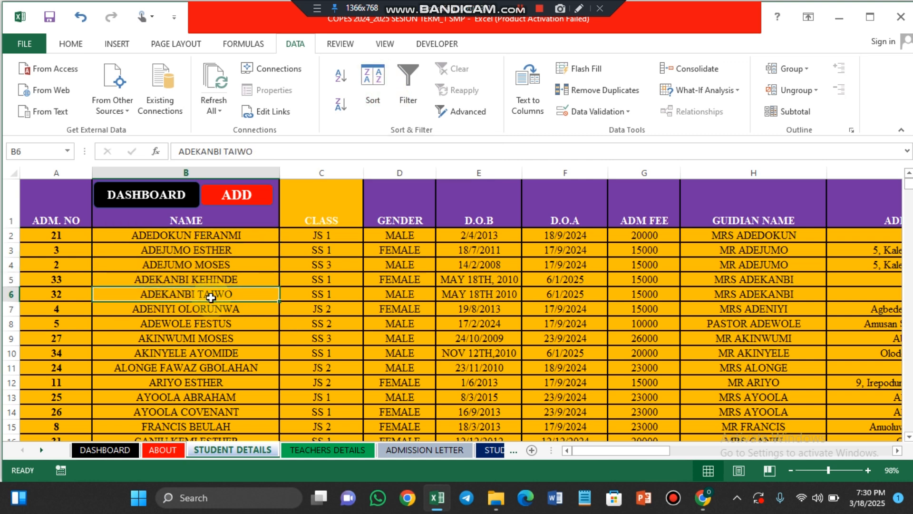
pyautogui.click(66, 45)
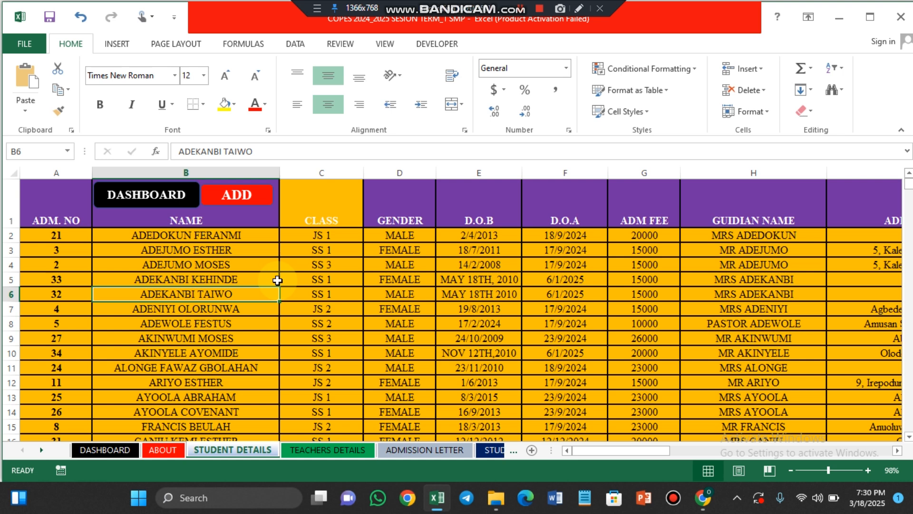
pyautogui.click(322, 217)
pyautogui.moveTo(316, 218); pyautogui.dragTo(631, 207)
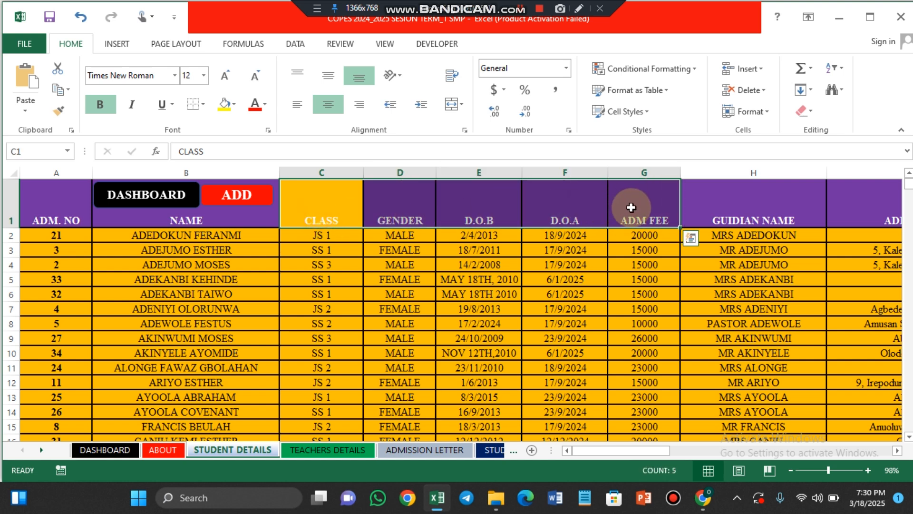
pyautogui.click(296, 45)
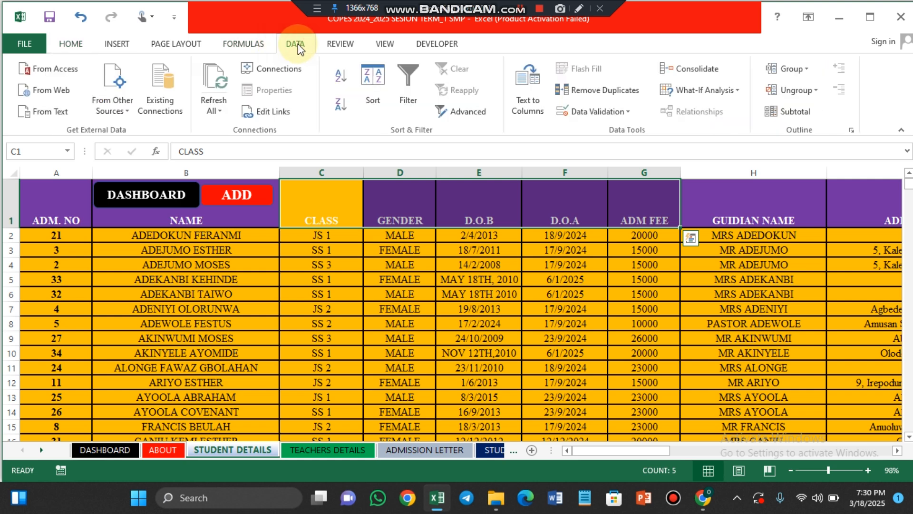
pyautogui.click(405, 83)
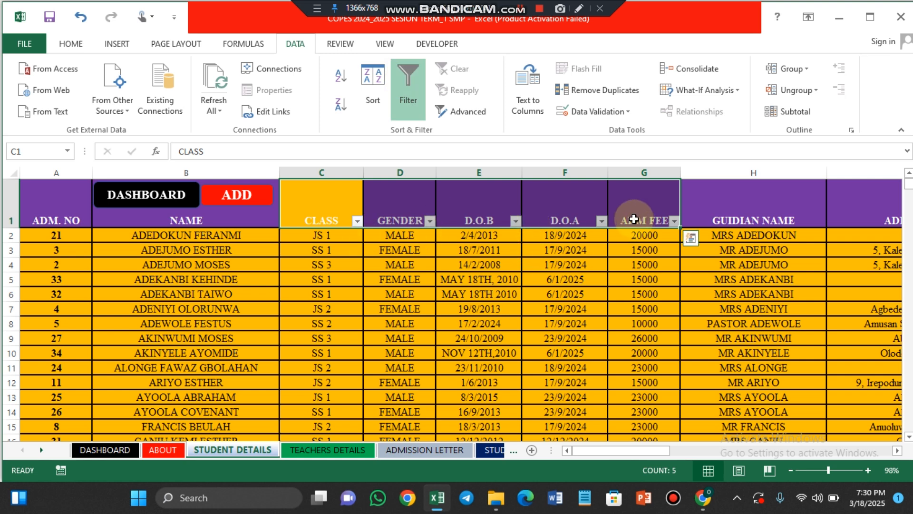
# - Filter the CLASS column to show only JS 1 students
pyautogui.click(324, 266)
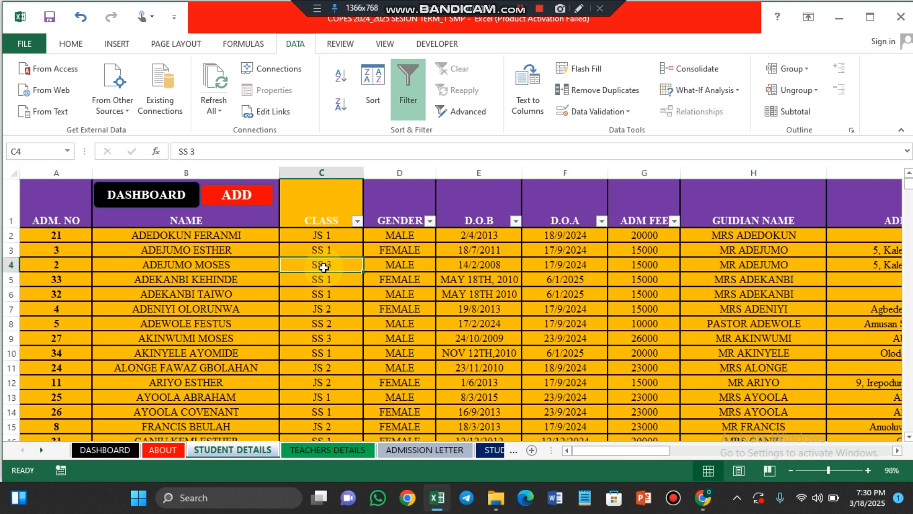
pyautogui.click(357, 220)
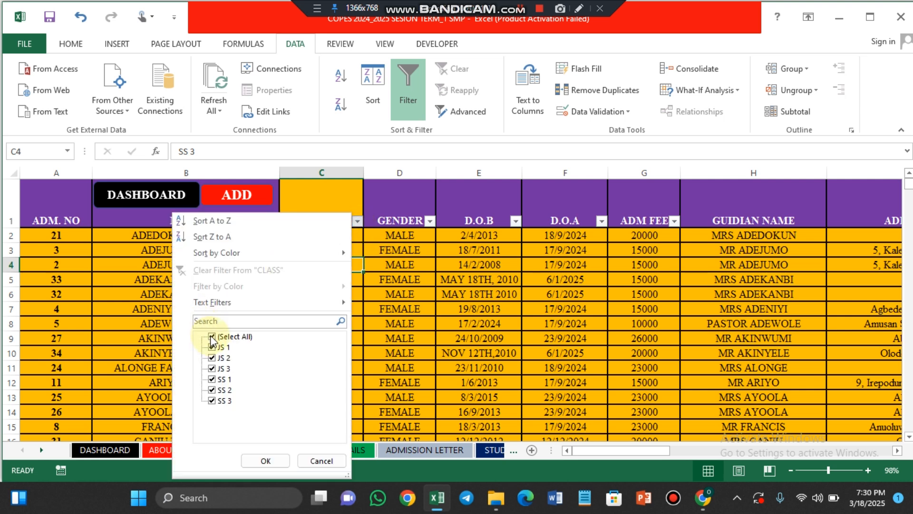
pyautogui.click(212, 337)
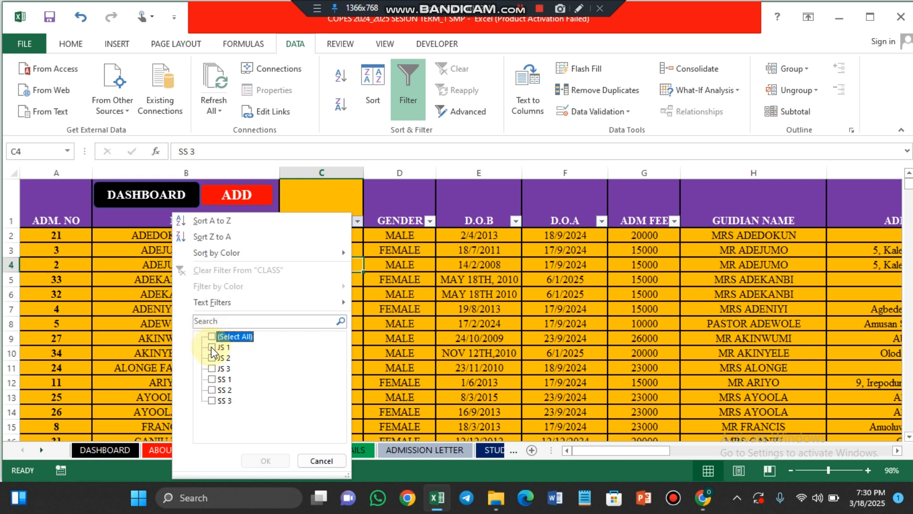
pyautogui.click(211, 349)
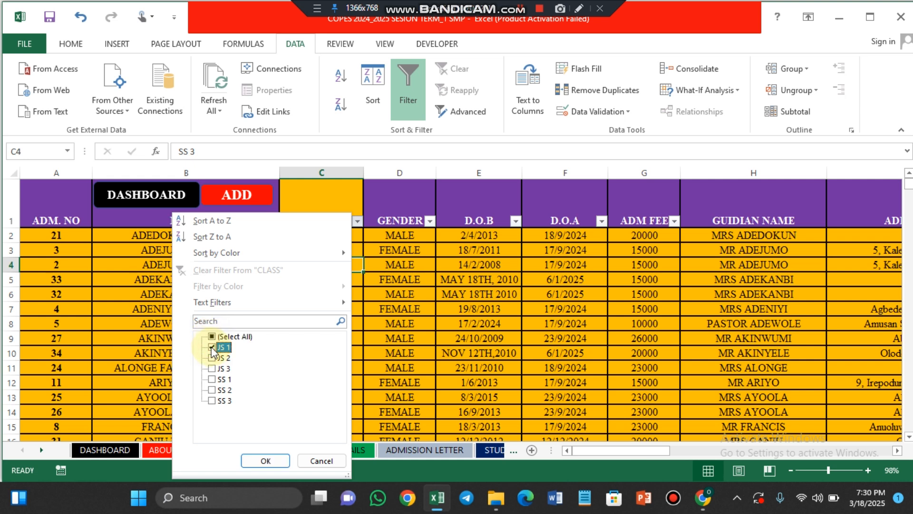
pyautogui.click(265, 460)
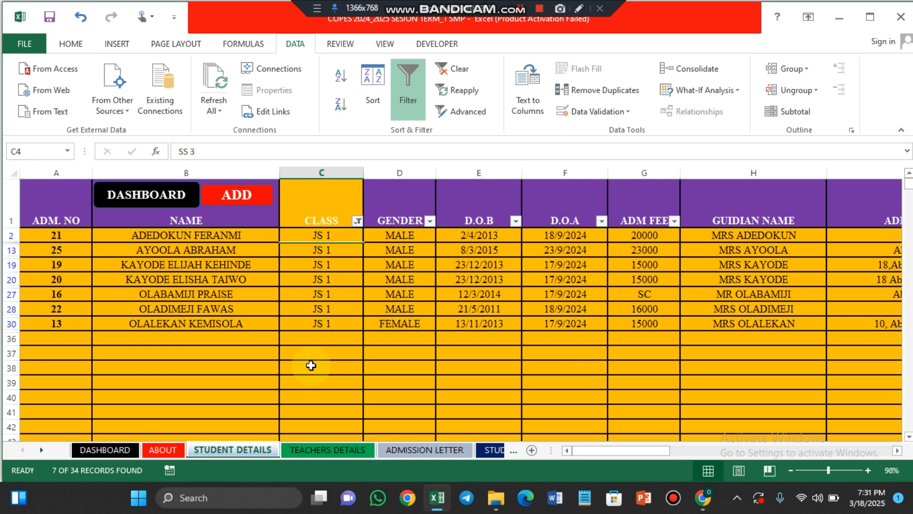
# - Extend the CLASS filter to include JS 2 and JS 3, and look through the filtered records
pyautogui.click(357, 221)
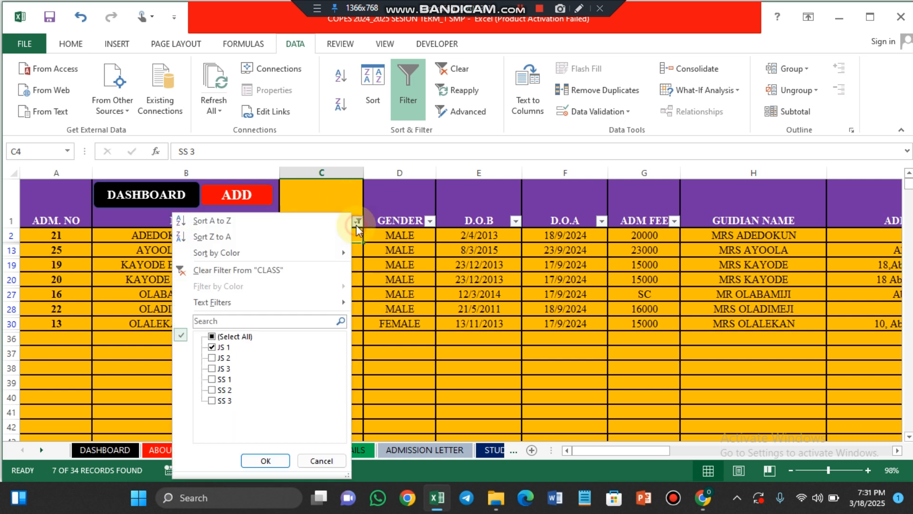
pyautogui.click(211, 358)
pyautogui.click(211, 368)
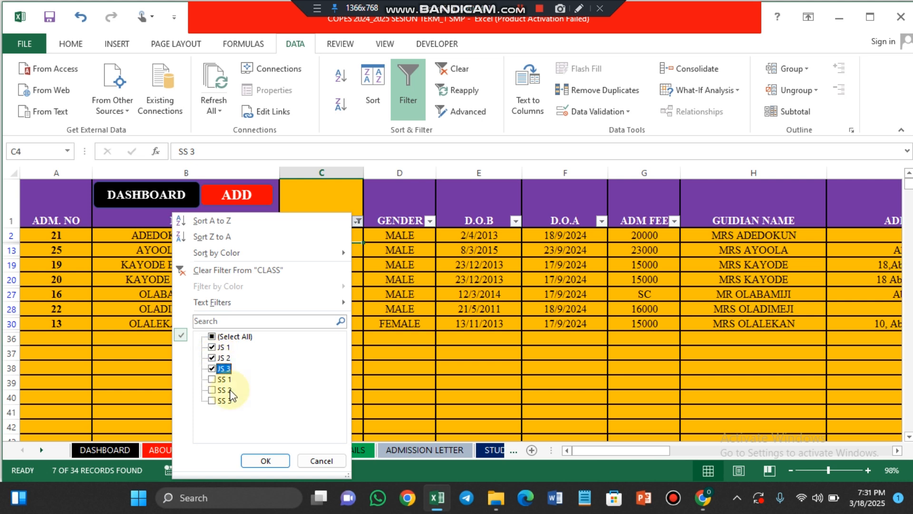
pyautogui.click(264, 460)
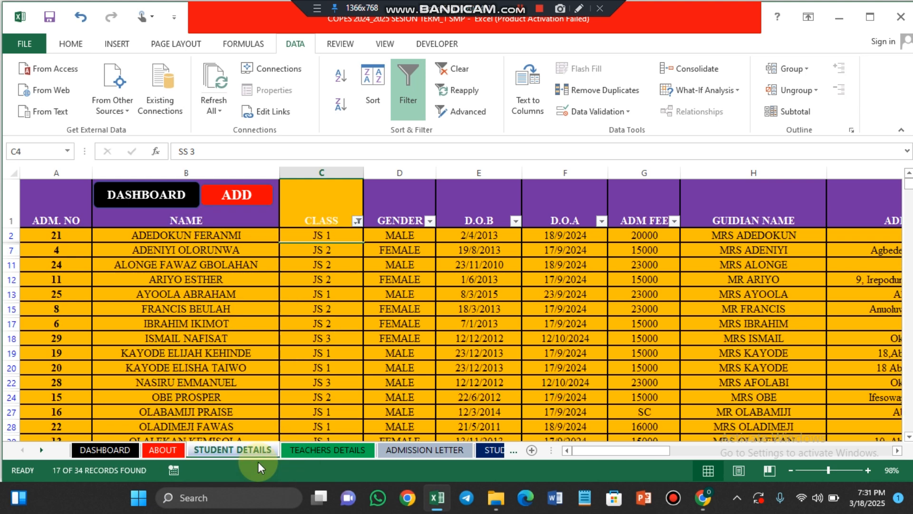
pyautogui.scroll(-5, 258, 461)
pyautogui.scroll(5, 258, 461)
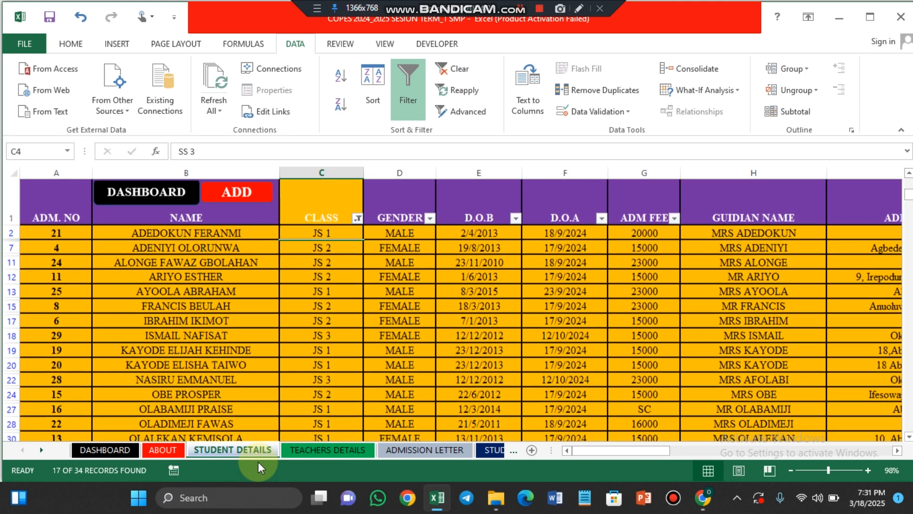
pyautogui.scroll(1, 258, 461)
pyautogui.scroll(-1, 257, 462)
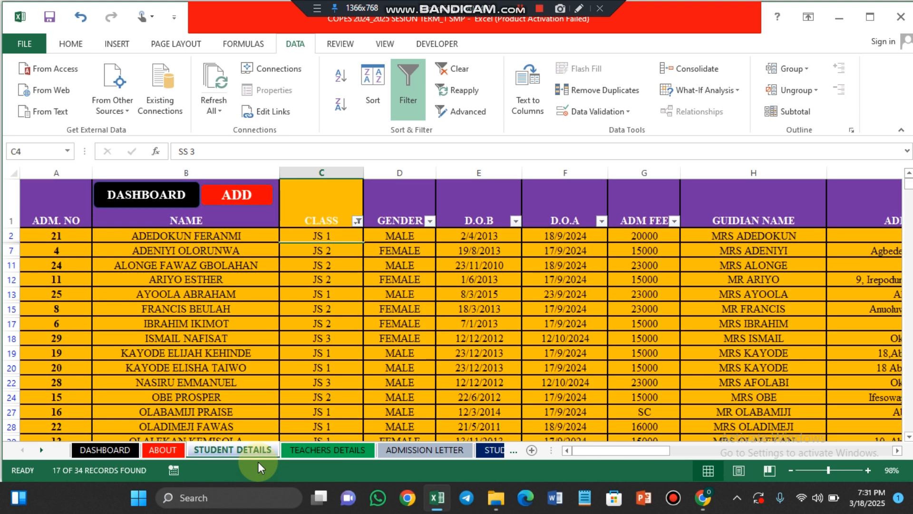
# - Reselect all classes in the CLASS filter to show every student record again
pyautogui.click(357, 221)
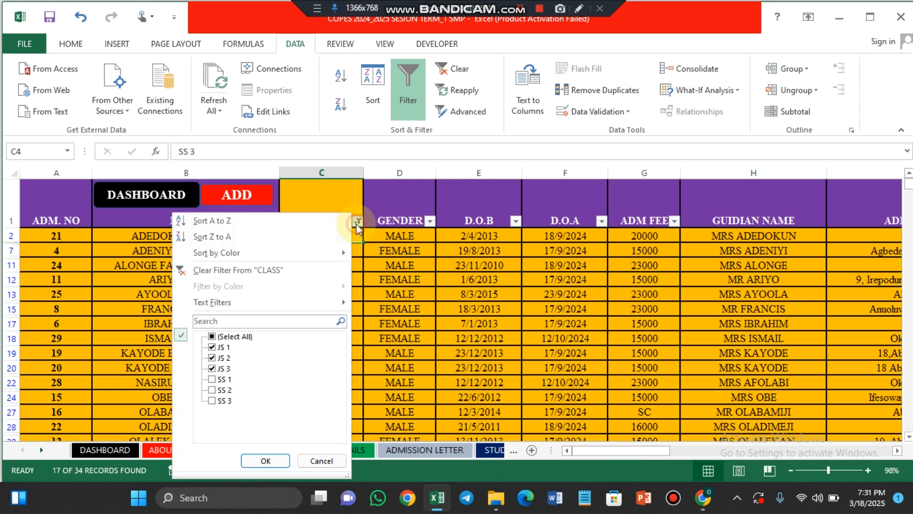
pyautogui.click(212, 337)
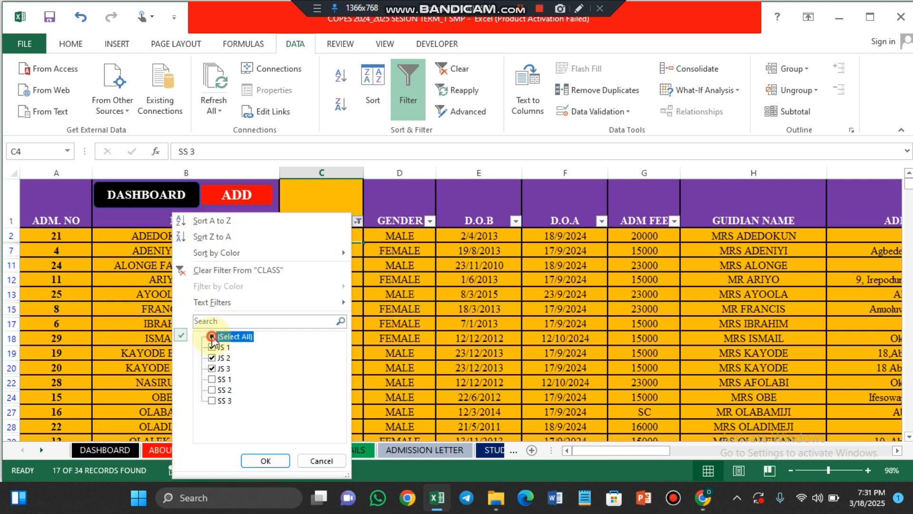
pyautogui.click(265, 461)
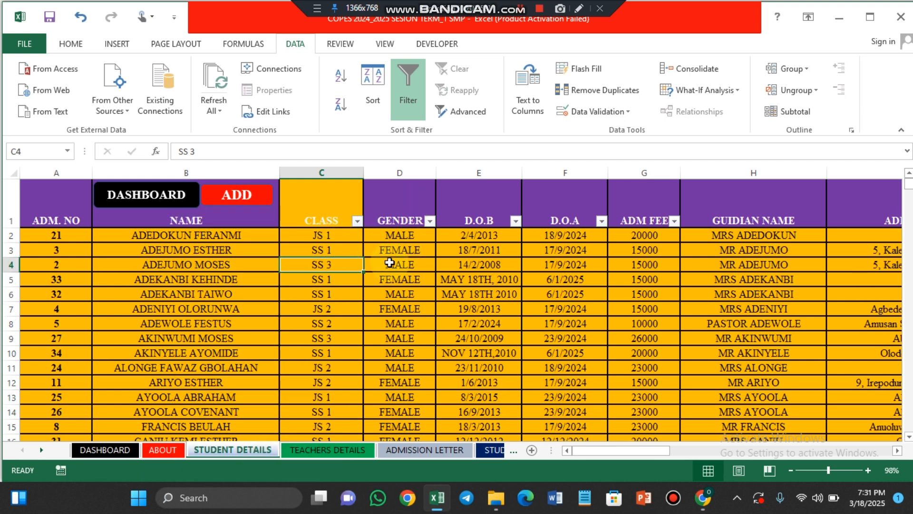
# - Filter the GENDER column to show only FEMALE students, and look through the filtered records
pyautogui.click(430, 220)
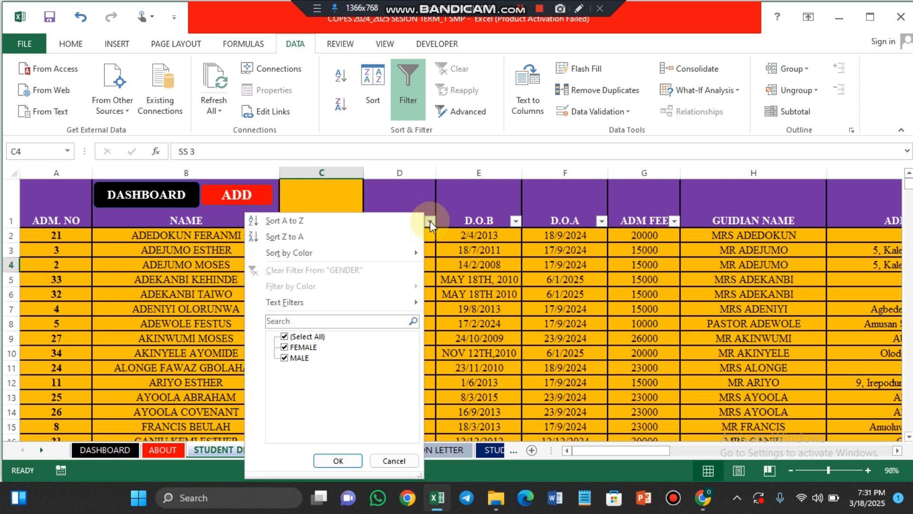
pyautogui.click(285, 336)
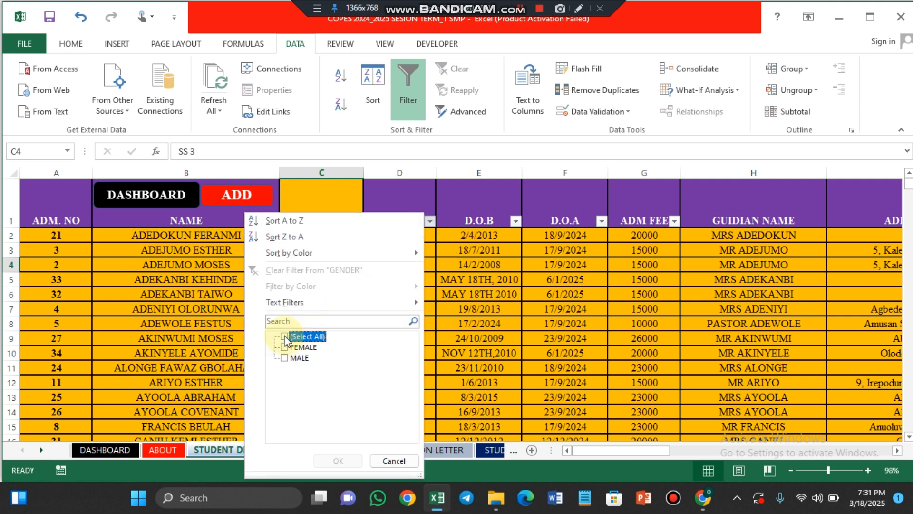
pyautogui.click(284, 347)
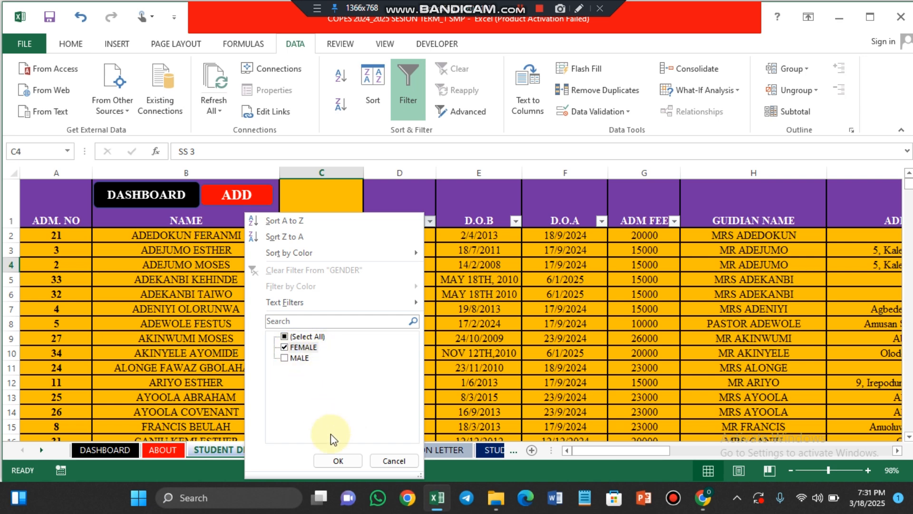
pyautogui.click(337, 460)
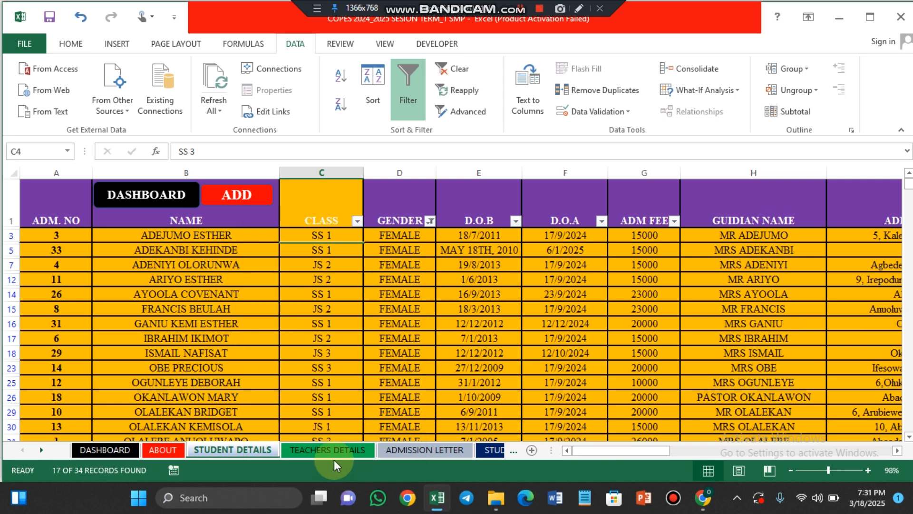
pyautogui.scroll(-4, 334, 460)
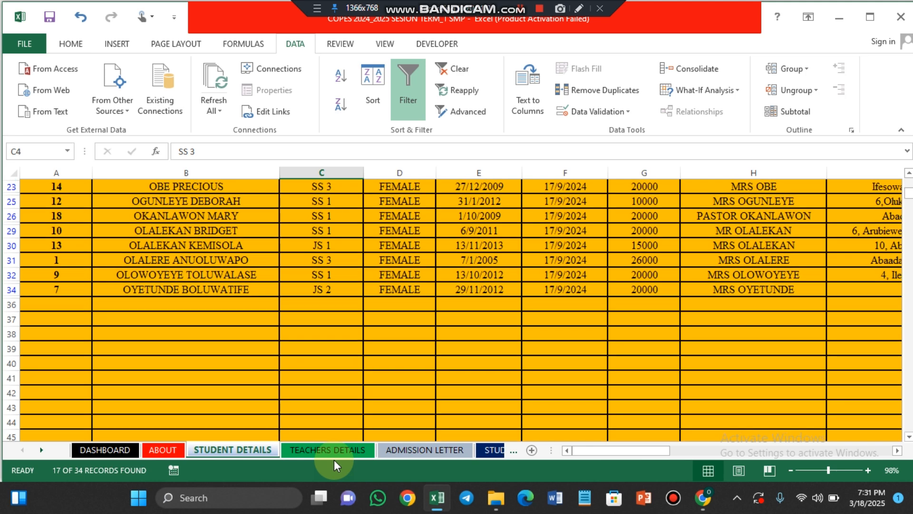
pyautogui.scroll(4, 334, 460)
pyautogui.scroll(-1, 334, 460)
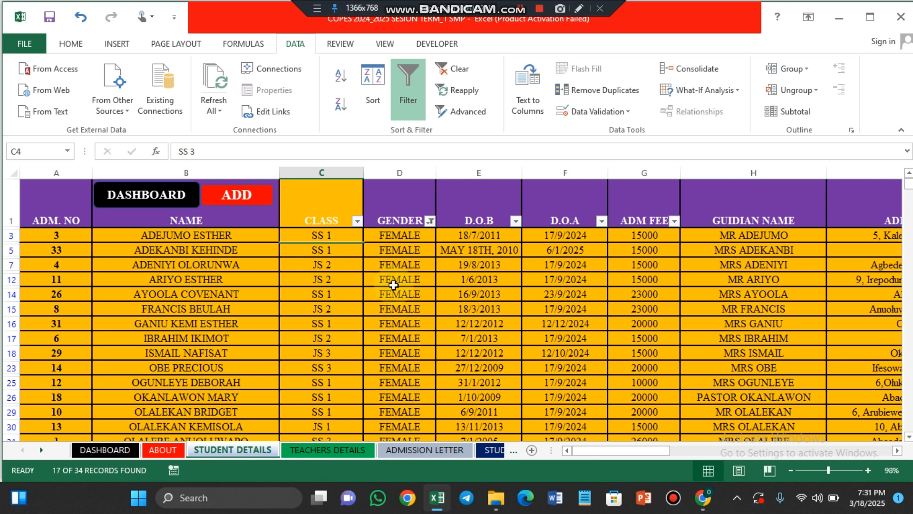
# - Reselect all values in the GENDER filter to show both genders again, and look through the full student list
pyautogui.click(430, 221)
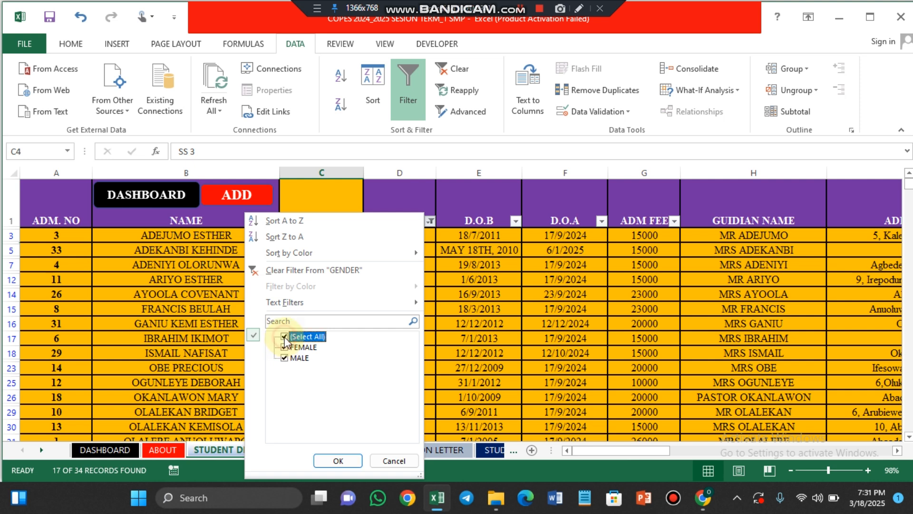
pyautogui.click(336, 461)
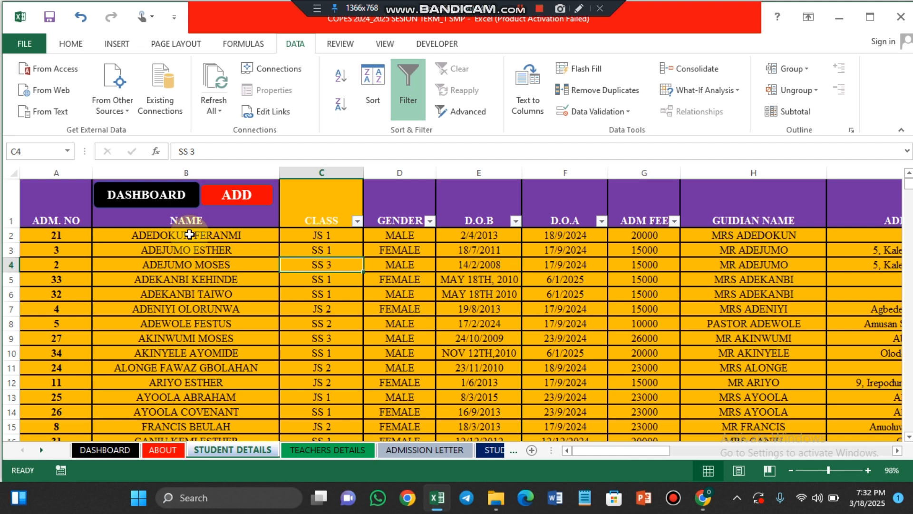
pyautogui.scroll(-2, 190, 234)
pyautogui.scroll(2, 190, 234)
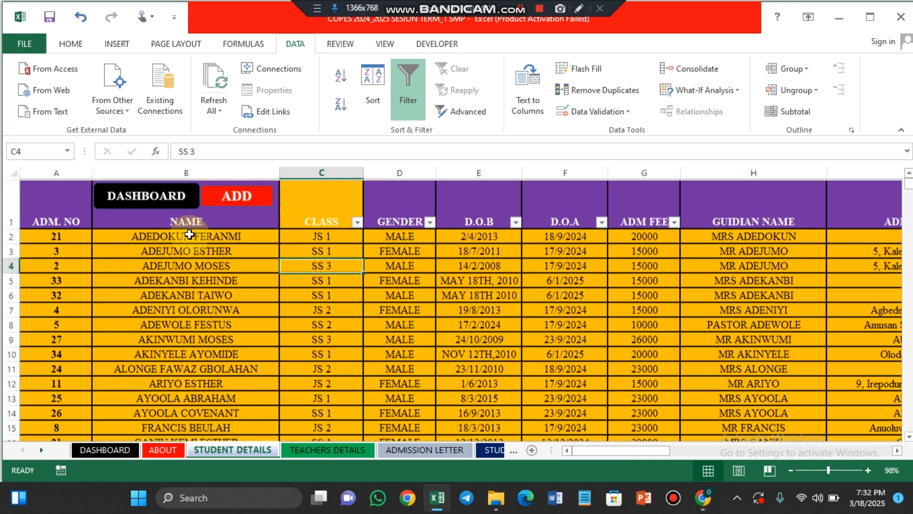
pyautogui.scroll(-6, 190, 233)
pyautogui.scroll(-4, 190, 234)
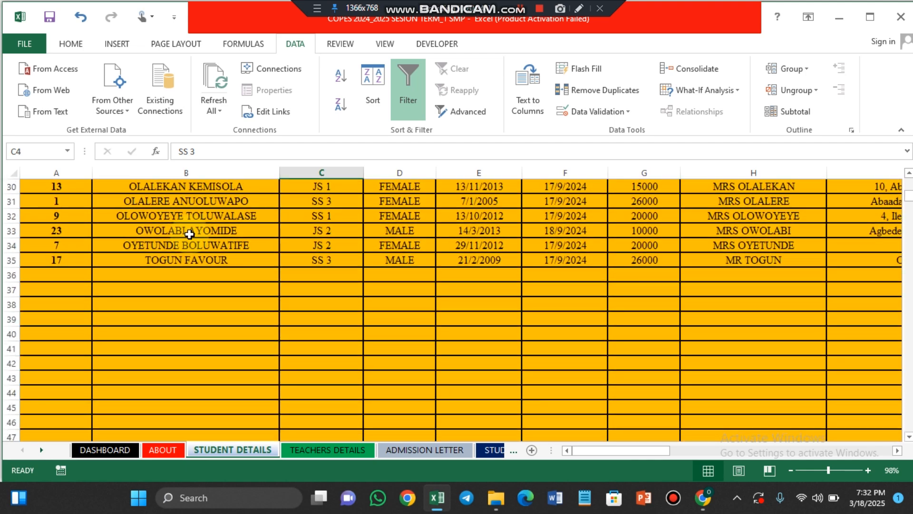
pyautogui.scroll(8, 189, 234)
pyautogui.scroll(2, 190, 234)
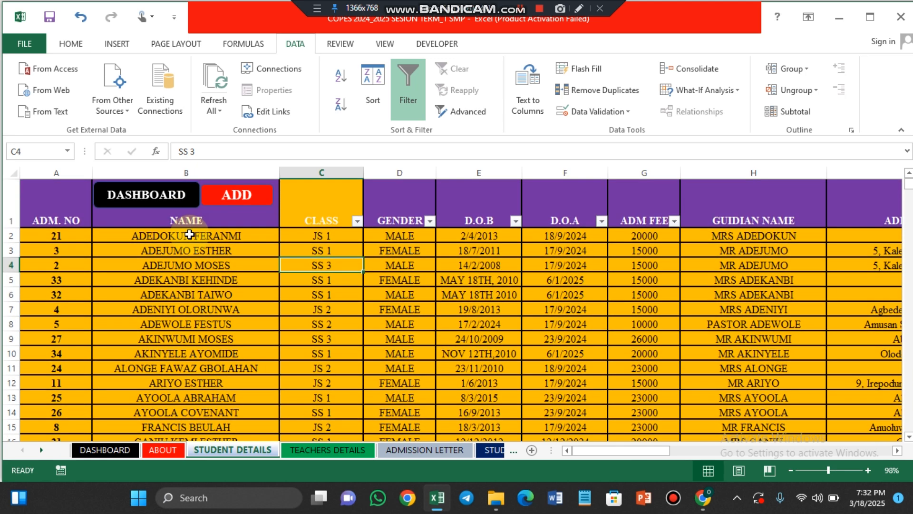